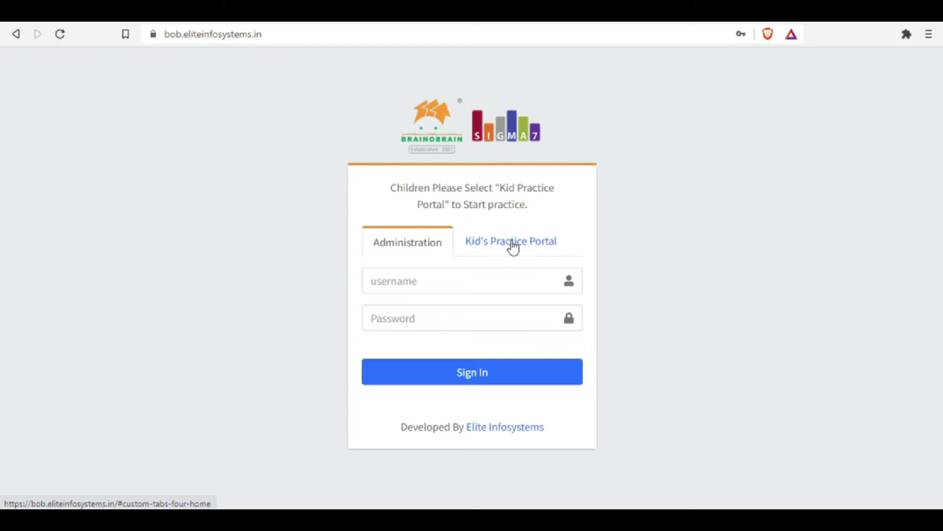
- Switch between the kid and administration sign-in forms, ending on the kid's login form
{"action": "left_click", "coordinate": [547, 254]}
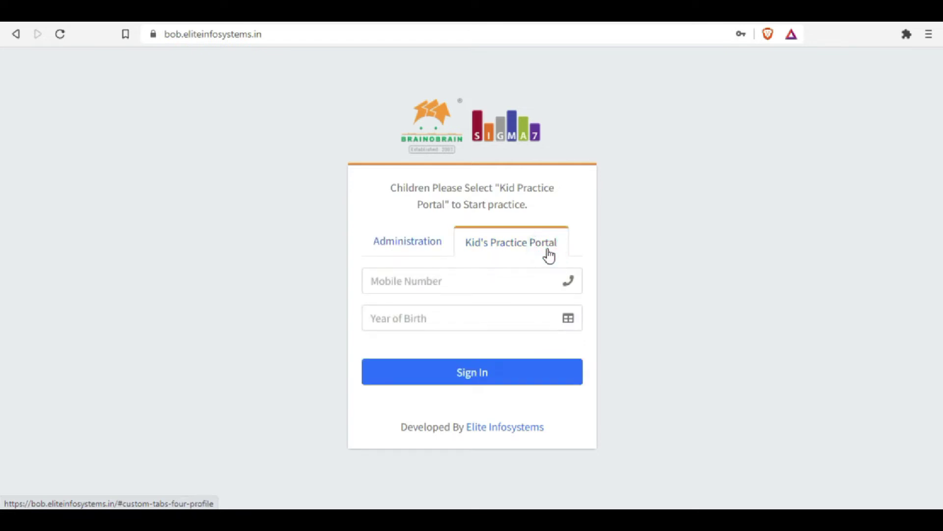
{"action": "left_click", "coordinate": [415, 244]}
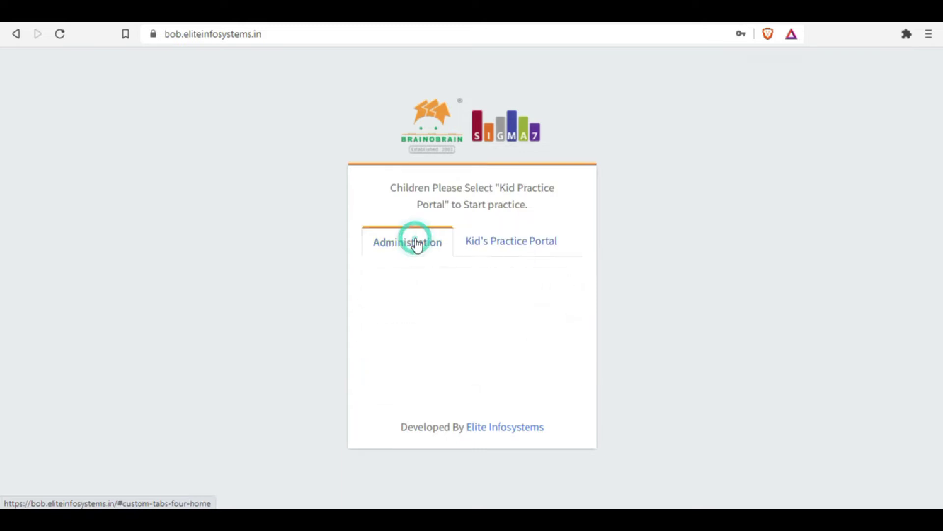
{"action": "left_click", "coordinate": [531, 247]}
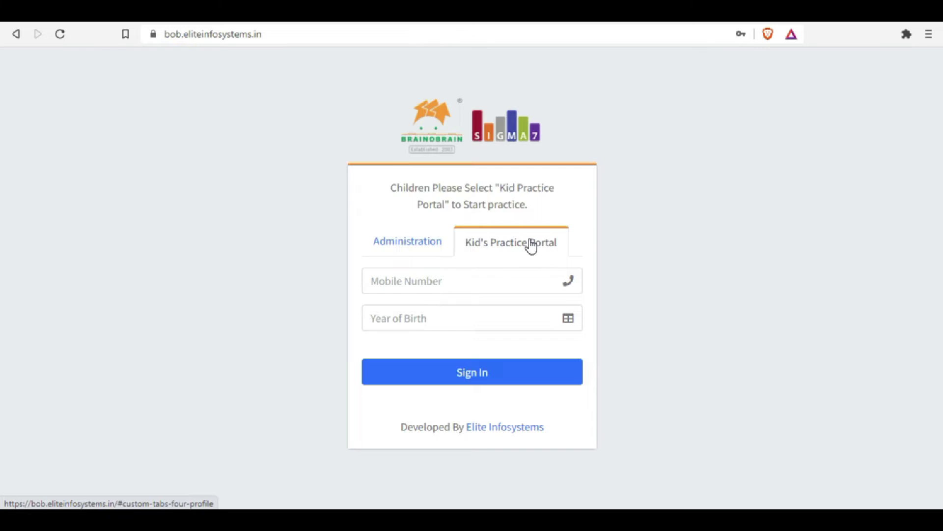
- Try to sign in as a kid with the student's mobile number and year of birth
{"action": "left_click", "coordinate": [392, 276]}
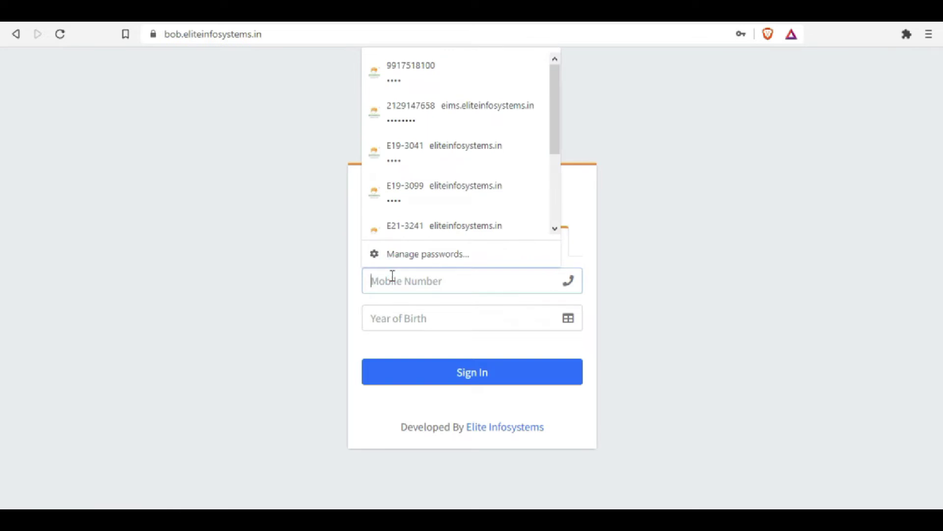
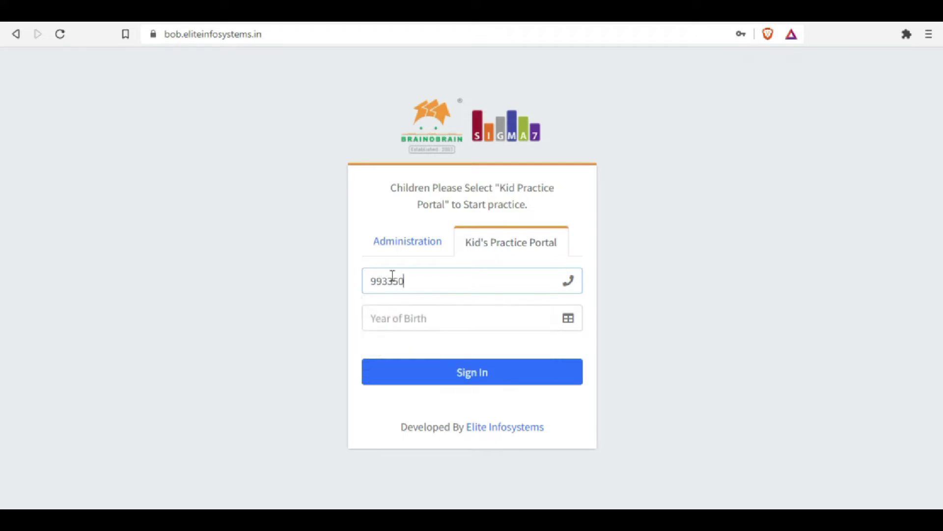
{"action": "key", "text": "Tab"}
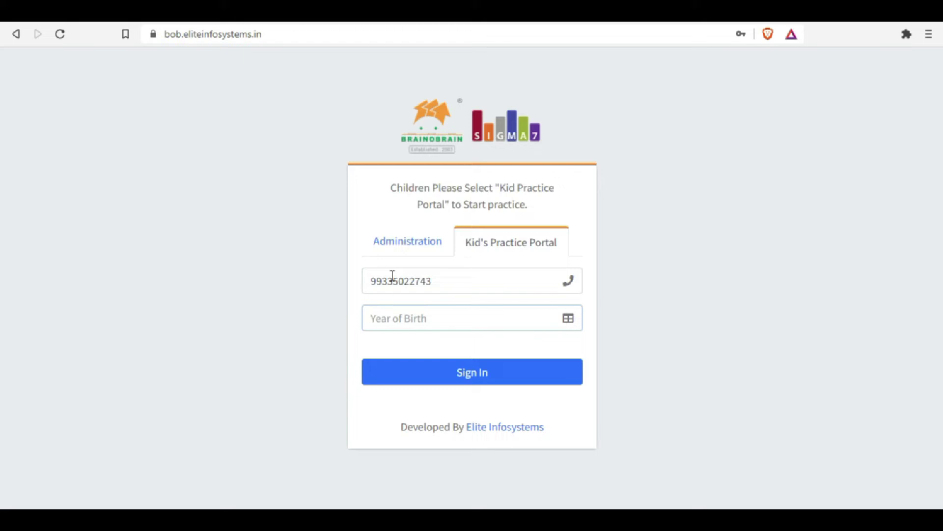
{"action": "left_click", "coordinate": [553, 384]}
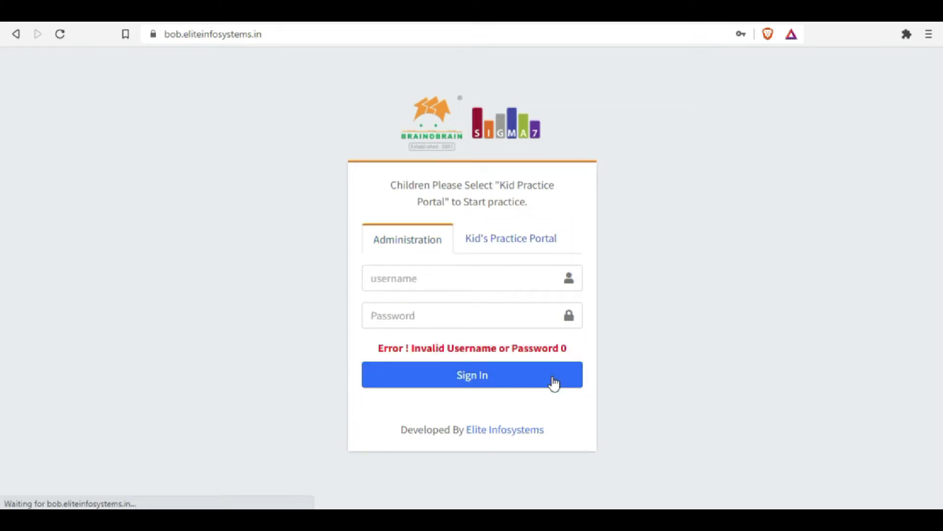
- Sign in again on the kid's form with the corrected mobile number and year of birth
{"action": "left_click", "coordinate": [526, 235]}
{"action": "left_click", "coordinate": [437, 278]}
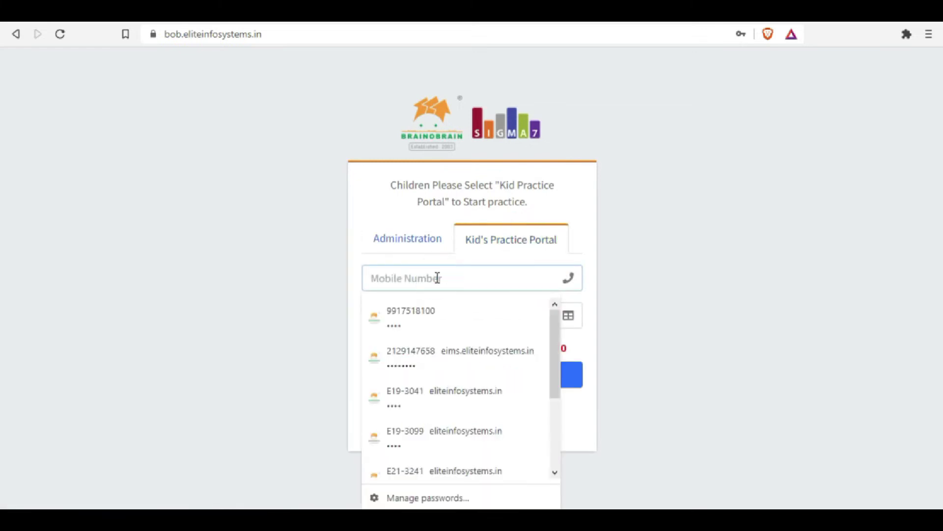
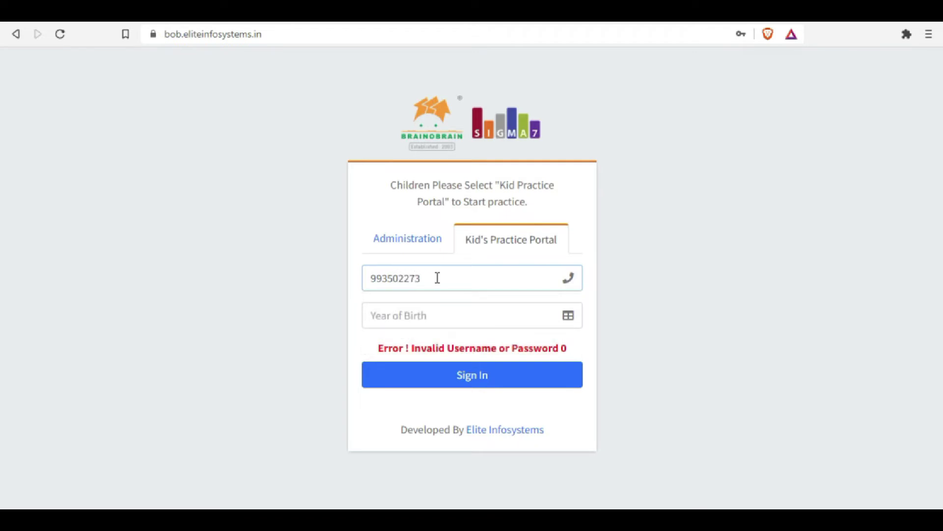
{"action": "key", "text": "Tab"}
{"action": "left_click", "coordinate": [437, 278]}
{"action": "key", "text": "BackSpace"}
{"action": "key", "text": "BackSpace"}
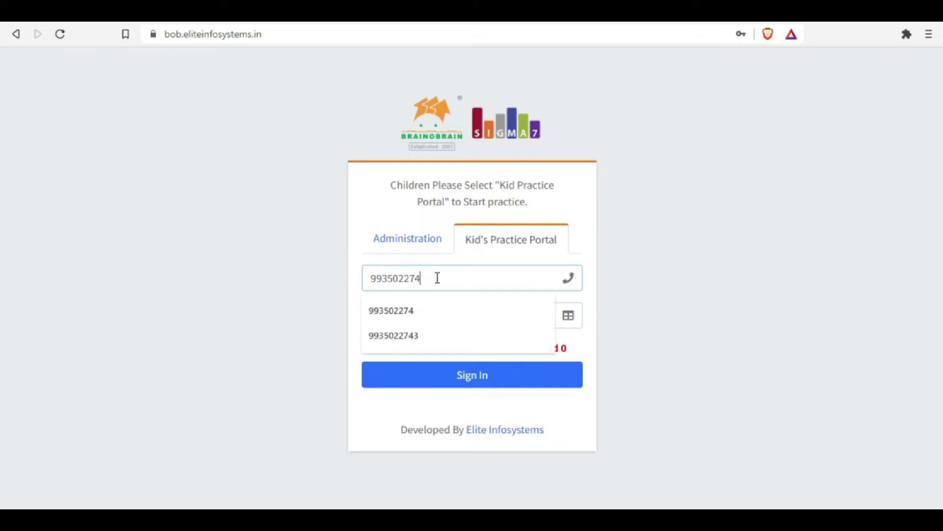
{"action": "key", "text": "Tab"}
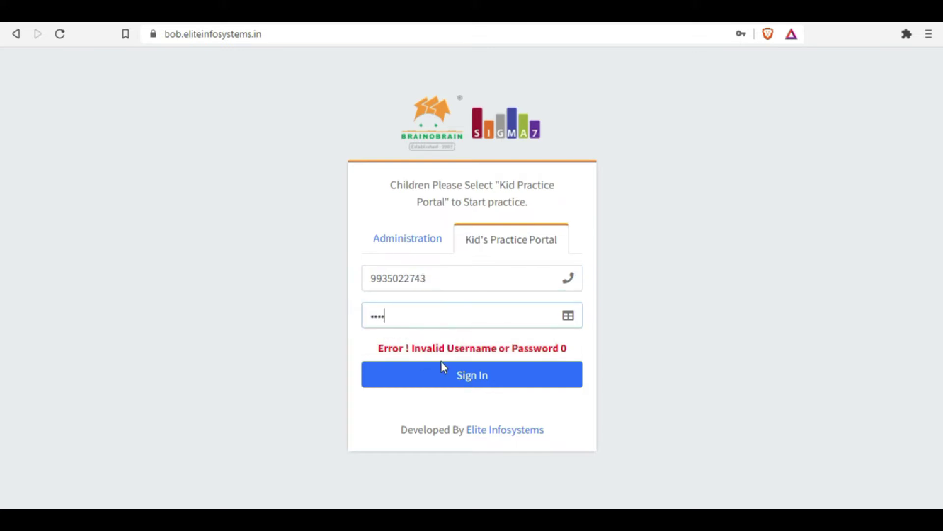
{"action": "left_click", "coordinate": [462, 381]}
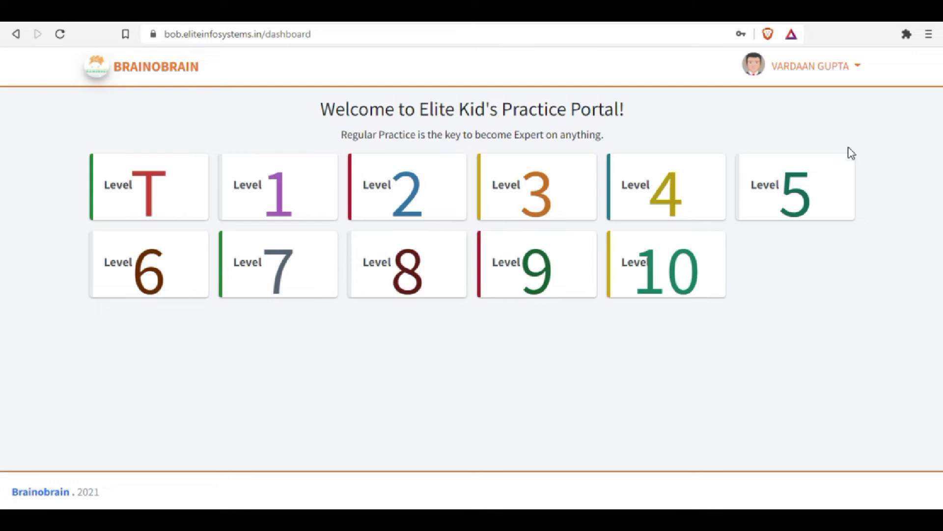
{"action": "left_click", "coordinate": [852, 67]}
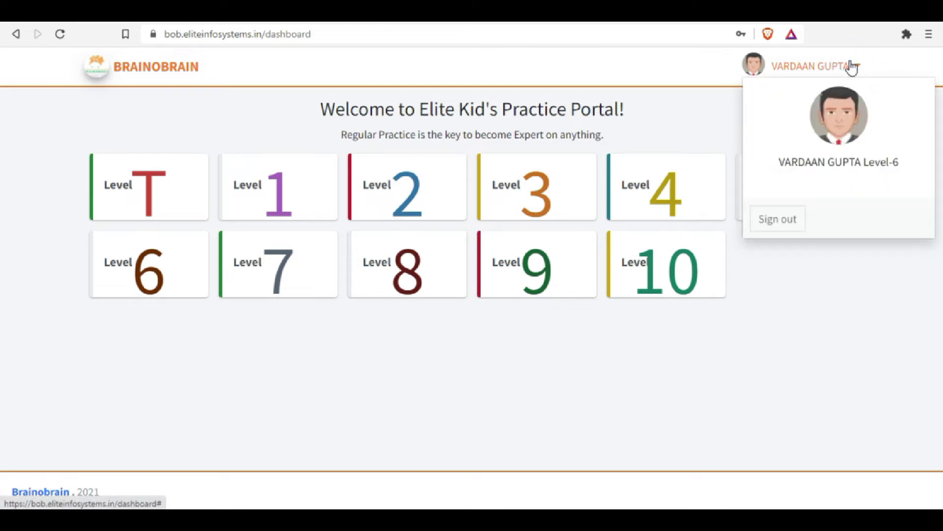
{"action": "left_click", "coordinate": [853, 167]}
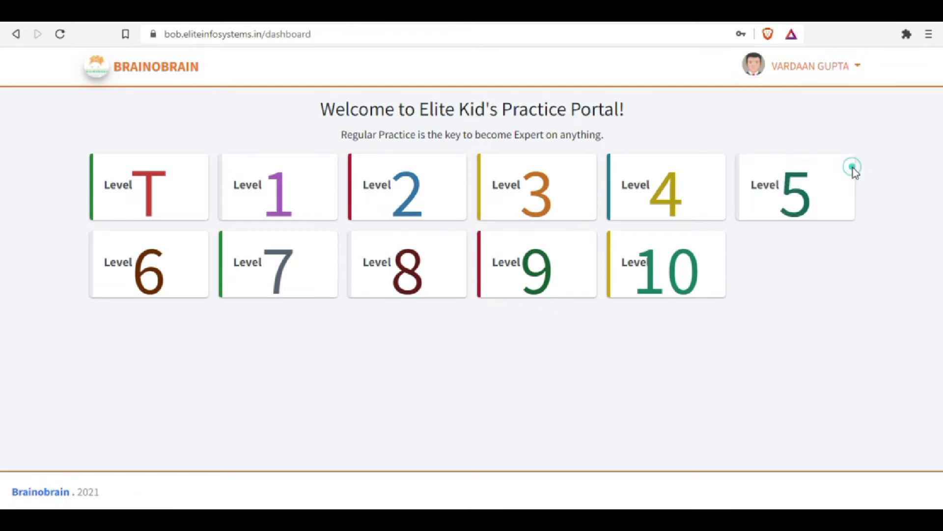
{"action": "left_click", "coordinate": [843, 142]}
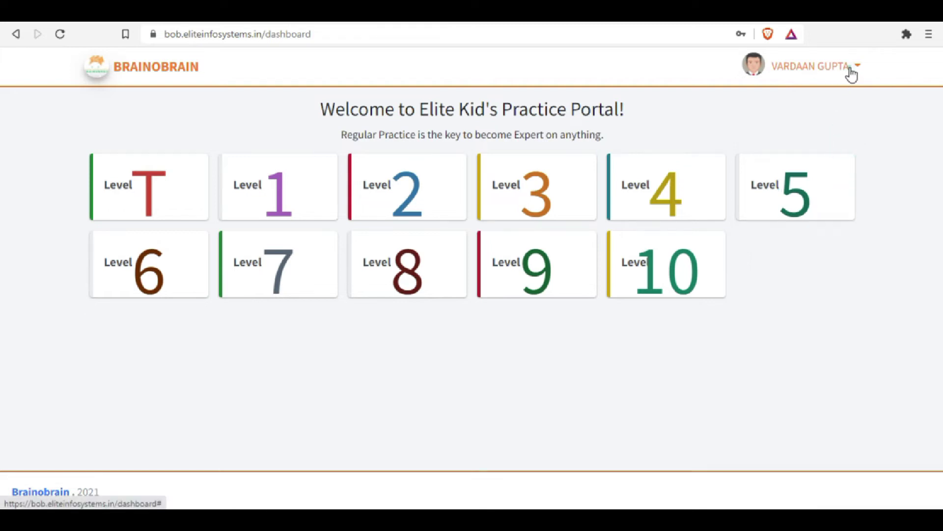
{"action": "left_click", "coordinate": [848, 68]}
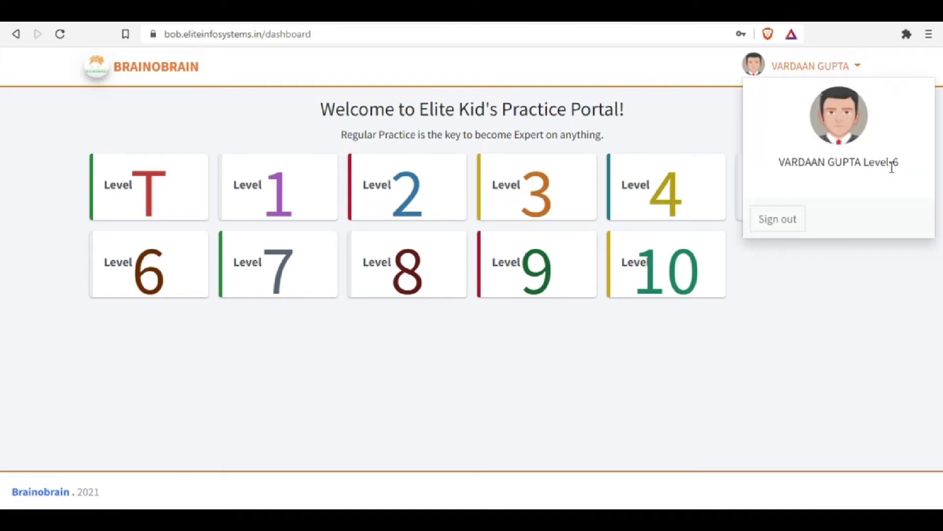
{"action": "left_click", "coordinate": [695, 119]}
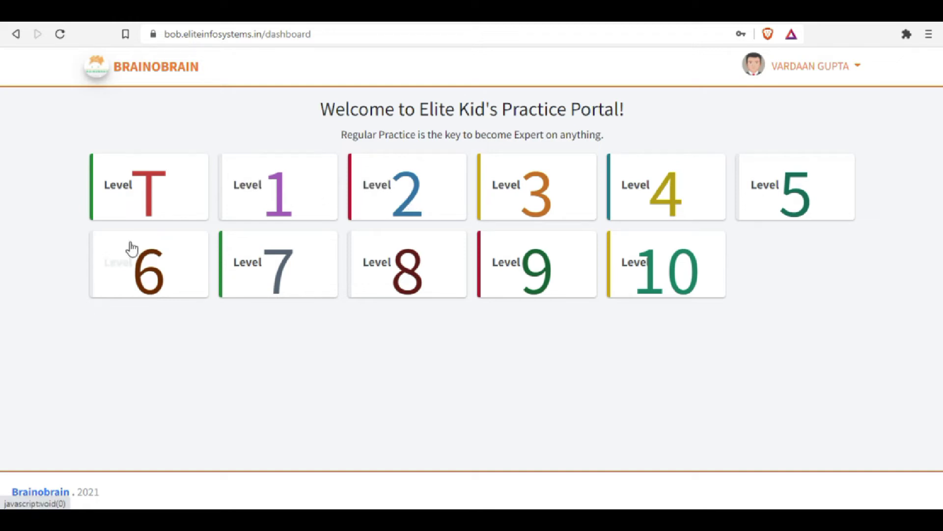
- Open Level 4 practice and pick BOB Interstate from the activity list
{"action": "left_click", "coordinate": [678, 206]}
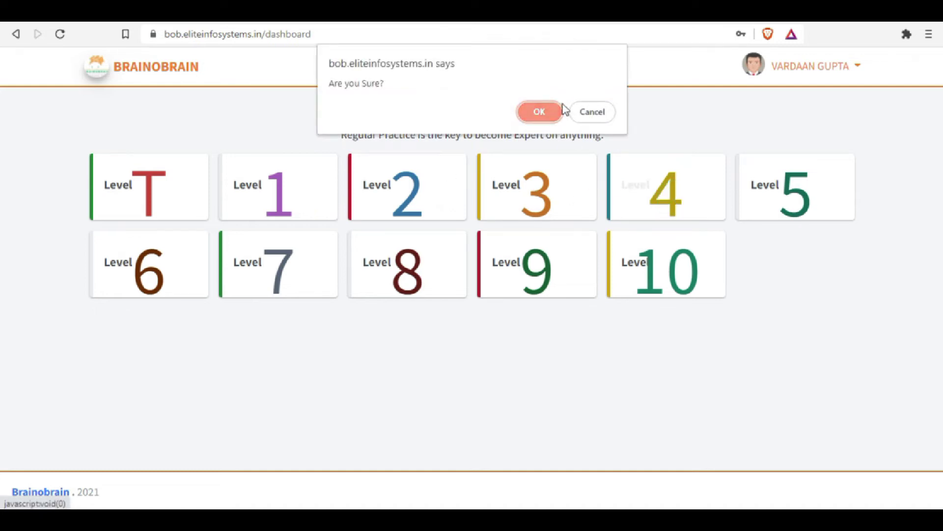
{"action": "left_click", "coordinate": [548, 114]}
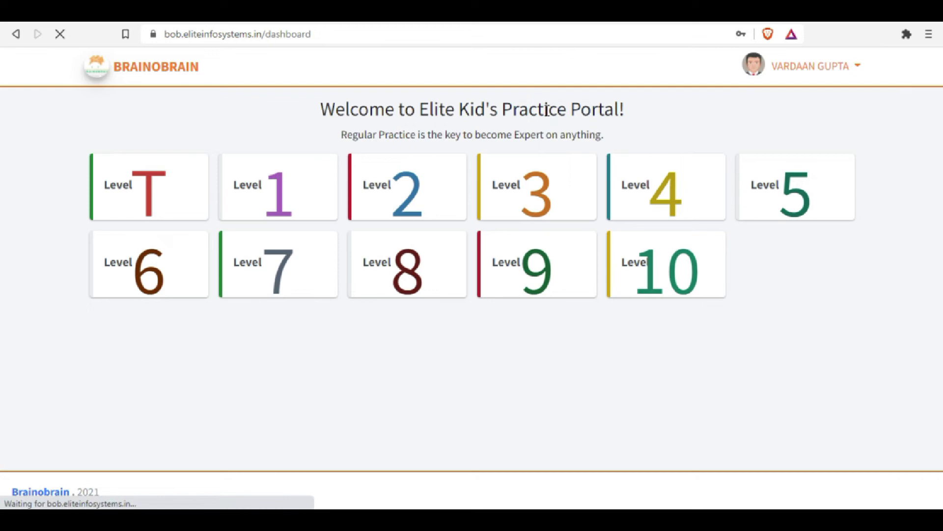
{"action": "left_click", "coordinate": [518, 111]}
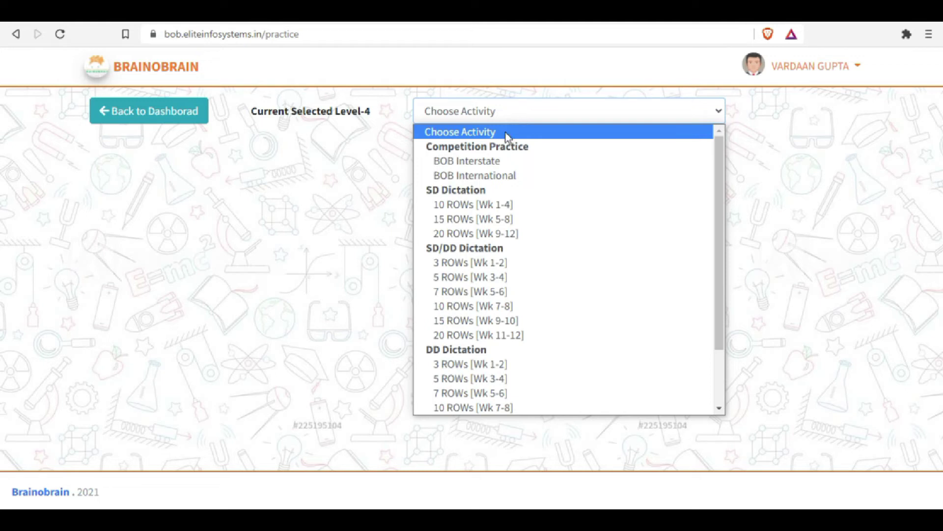
{"action": "left_click", "coordinate": [482, 158]}
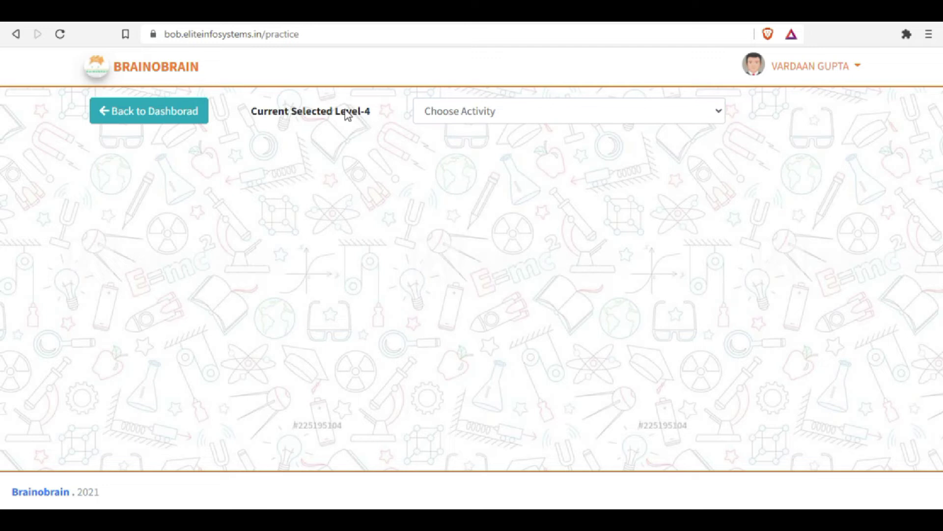
- Highlight the level label, check the student profile menu, and reopen the activity list
{"action": "left_click_drag", "start_coordinate": [345, 112], "coordinate": [375, 111]}
{"action": "left_click", "coordinate": [288, 121]}
{"action": "left_click", "coordinate": [852, 66]}
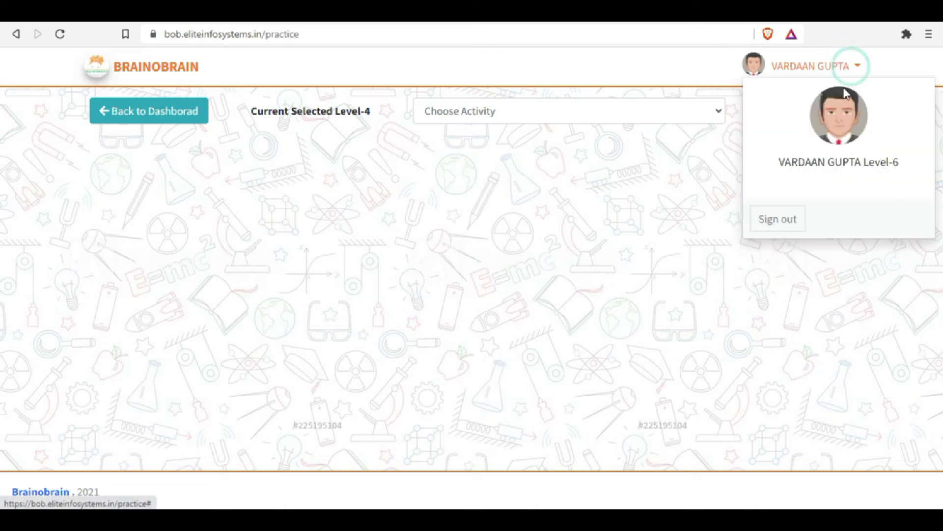
{"action": "left_click", "coordinate": [486, 174]}
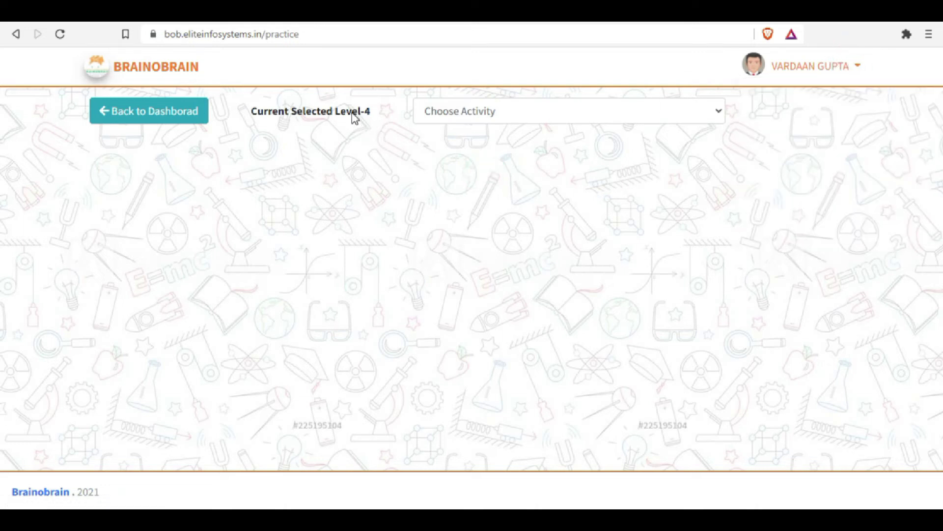
{"action": "left_click", "coordinate": [464, 114]}
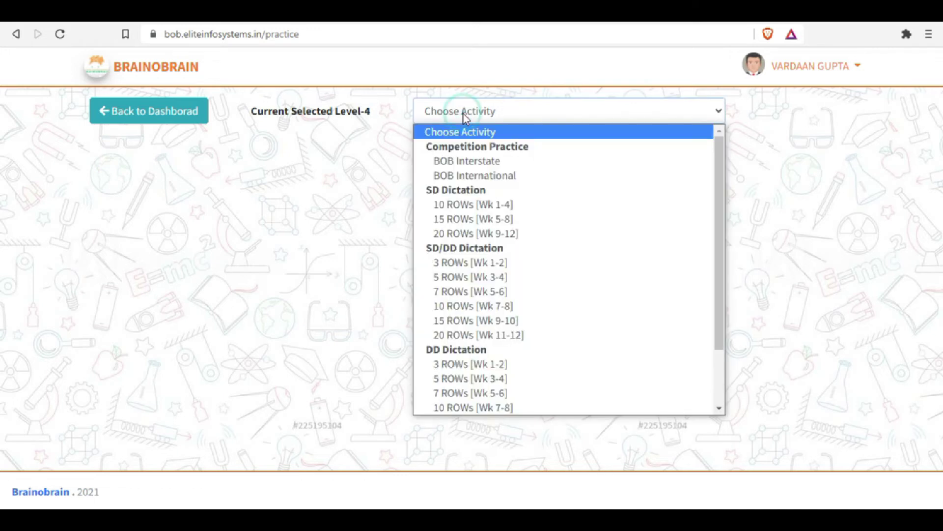
- Choose BOB Interstate and read through the level label and competition rules
{"action": "left_click", "coordinate": [492, 165]}
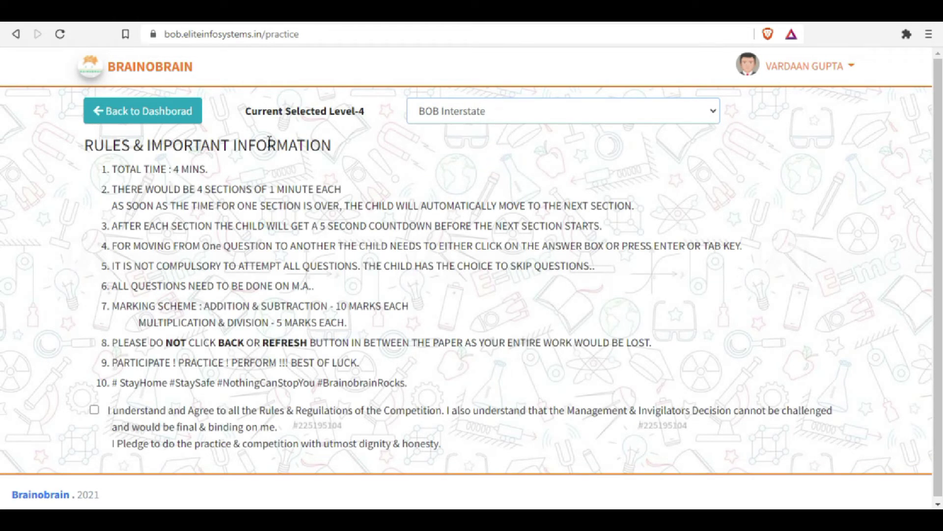
{"action": "left_click_drag", "start_coordinate": [301, 114], "coordinate": [367, 121]}
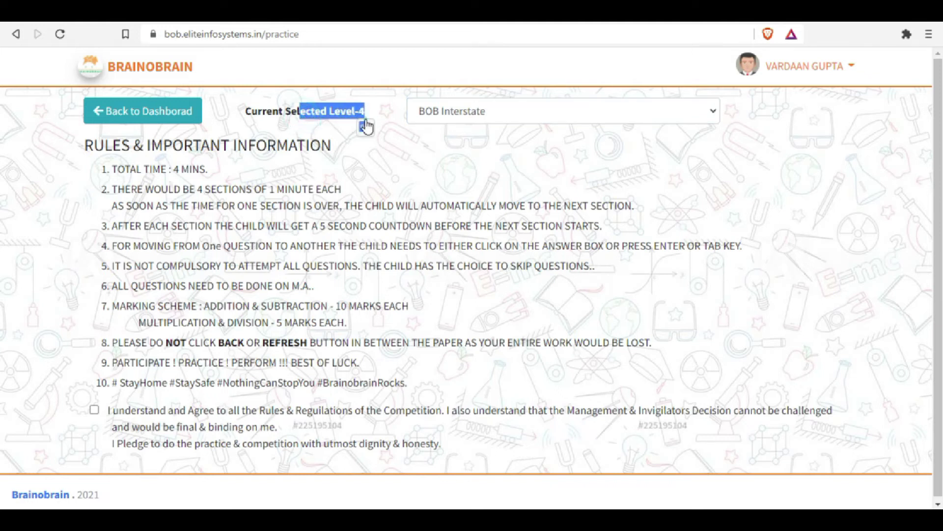
{"action": "left_click", "coordinate": [347, 120]}
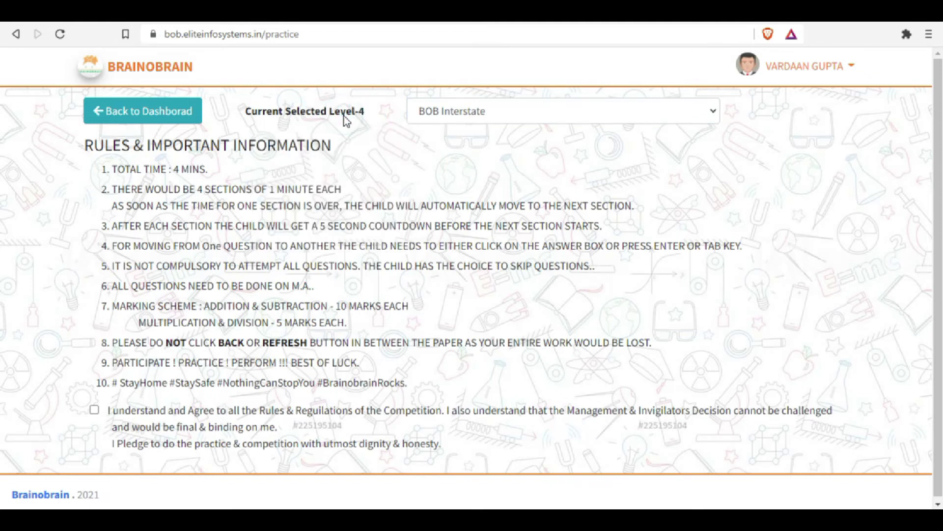
{"action": "left_click_drag", "start_coordinate": [150, 169], "coordinate": [243, 305]}
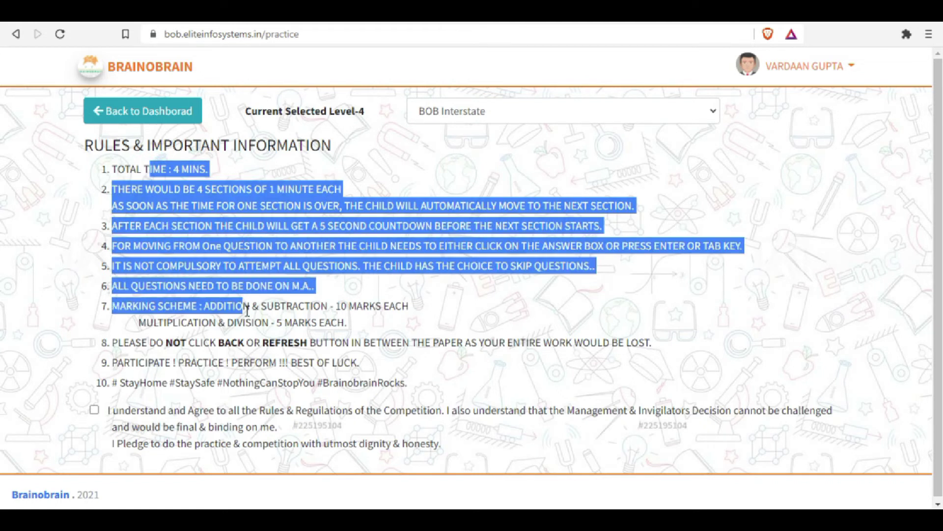
{"action": "double_click", "coordinate": [241, 307]}
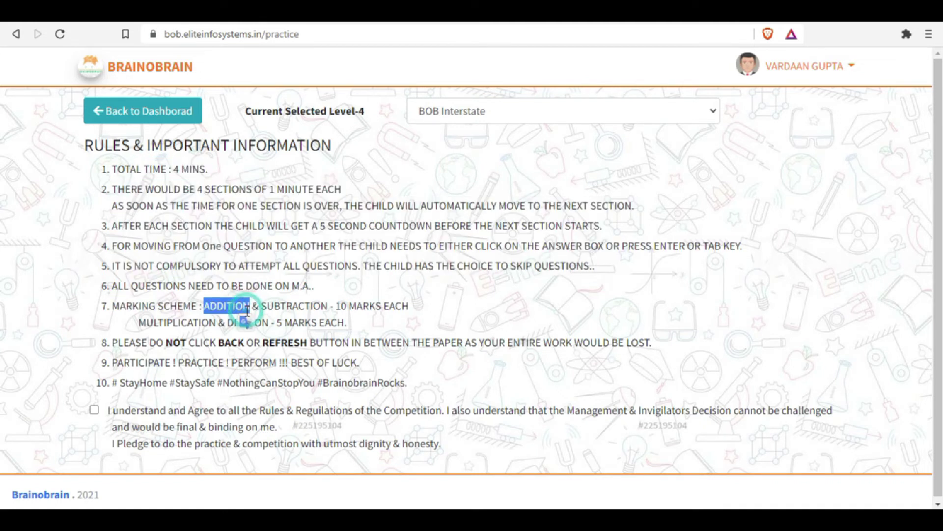
{"action": "left_click", "coordinate": [212, 307]}
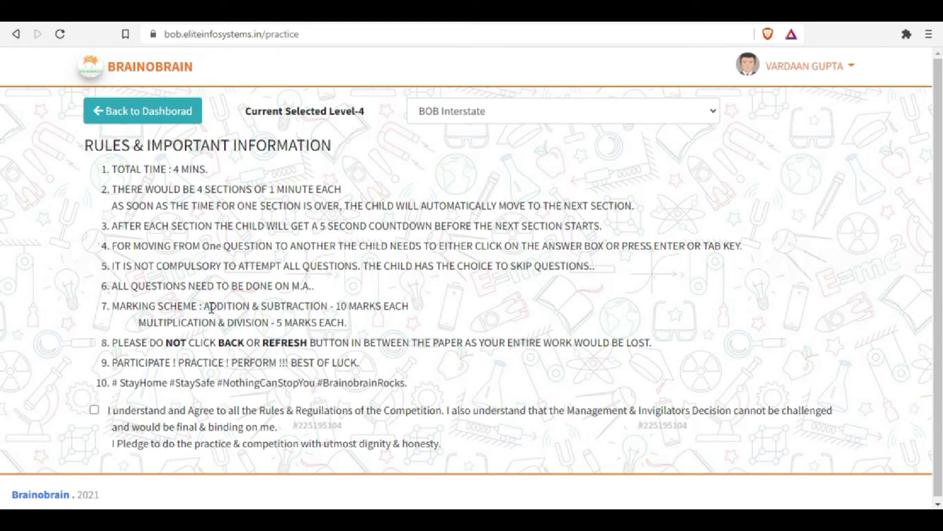
- Keep BOB Interstate as the activity, agree to the rules, and start the competition
{"action": "left_click", "coordinate": [482, 113]}
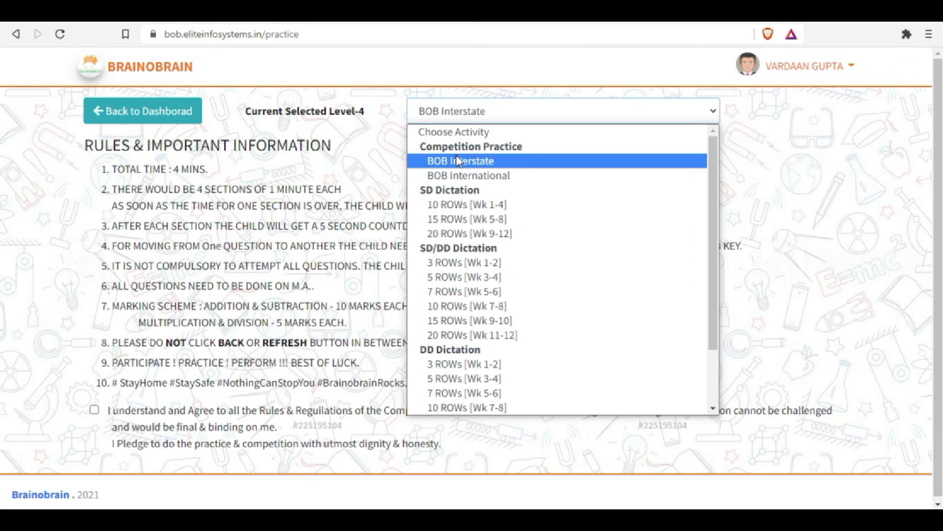
{"action": "left_click", "coordinate": [458, 160]}
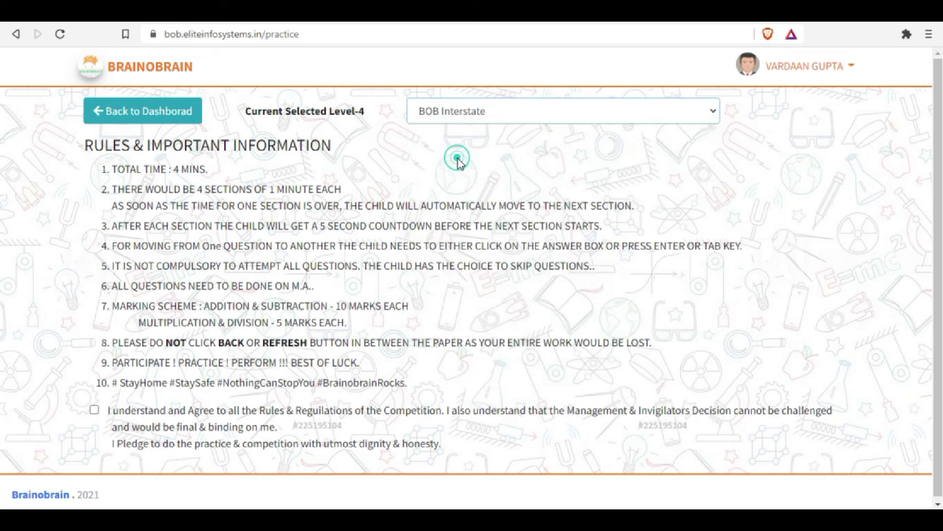
{"action": "left_click", "coordinate": [94, 410]}
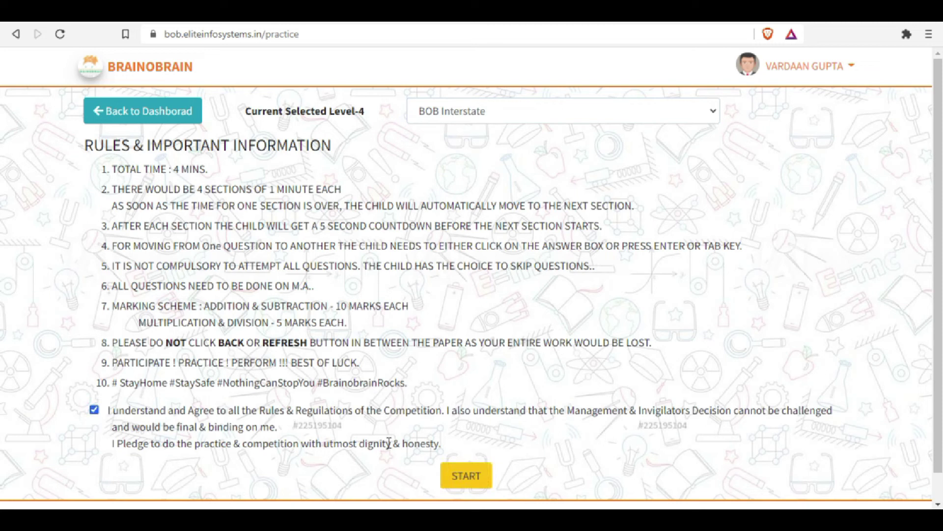
{"action": "left_click", "coordinate": [468, 477]}
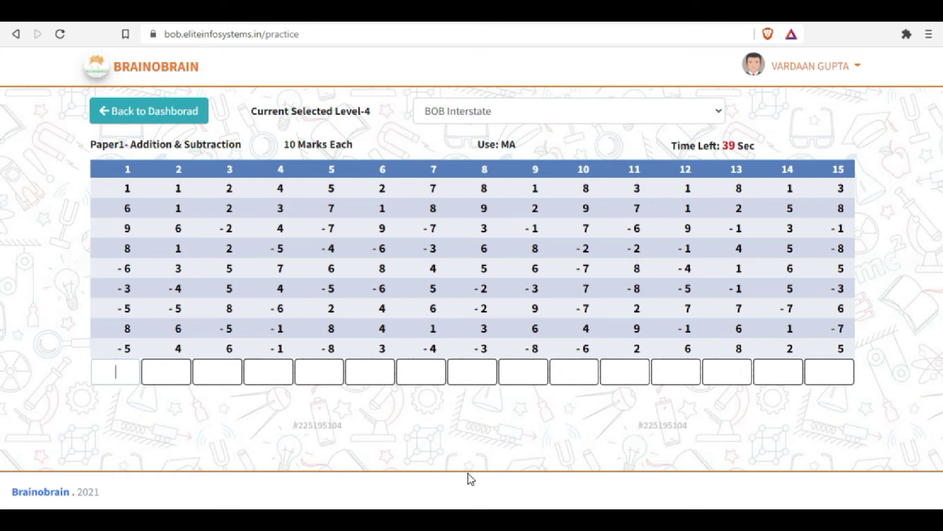
- Answer the first two Paper 1 sums with 13 and 13
{"action": "type", "text": "13"}
{"action": "key", "text": "Tab"}
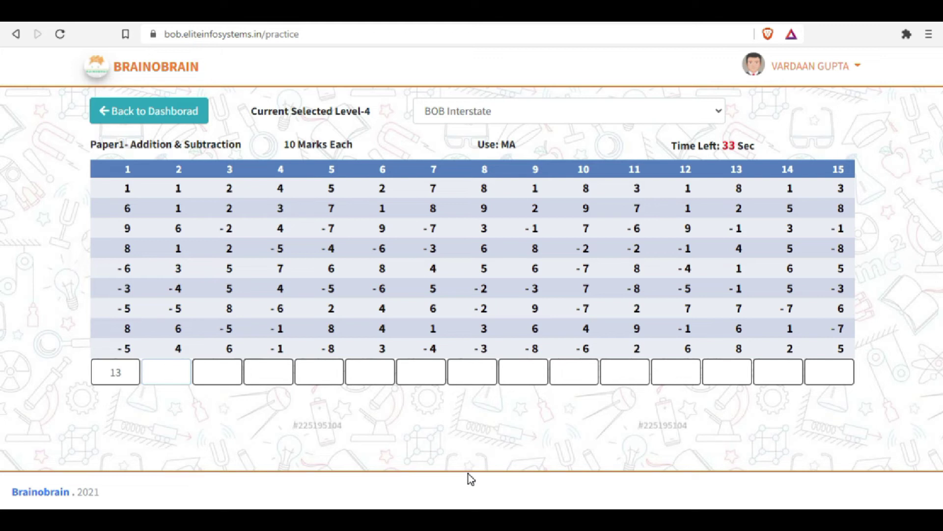
{"action": "type", "text": "13"}
{"action": "key", "text": "Tab"}
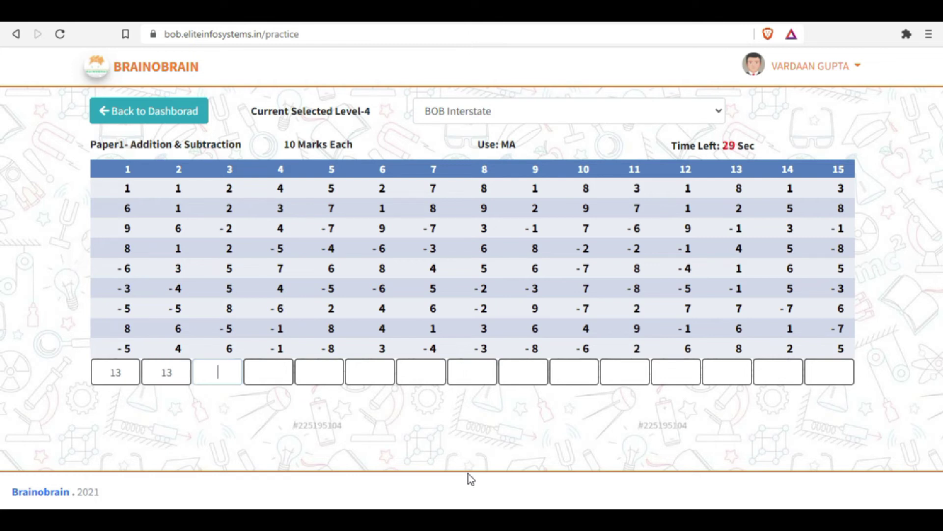
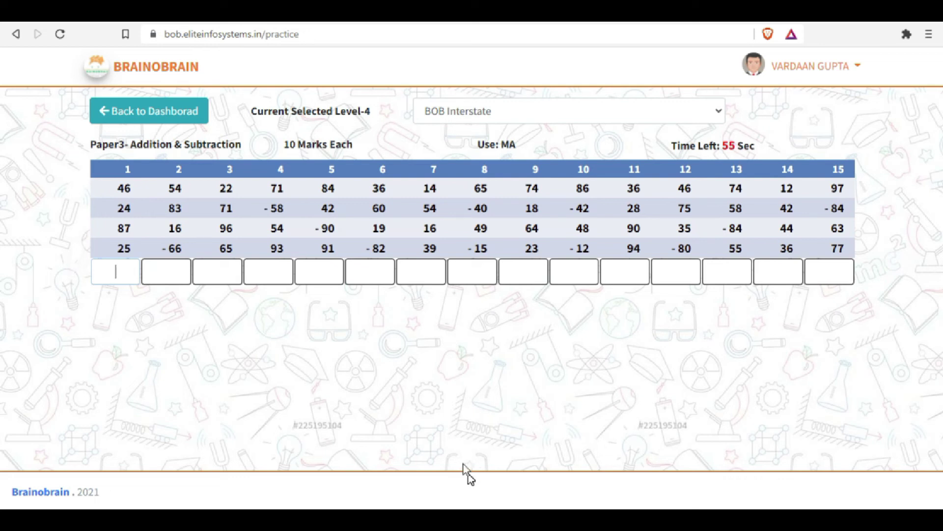
- From Paper3 Addition & Subtraction, bring up the practice activity dropdown
{"action": "left_click", "coordinate": [600, 121]}
- Pick BOB International, accept the competition rules and pledge, and start its Paper1
{"action": "left_click", "coordinate": [519, 182]}
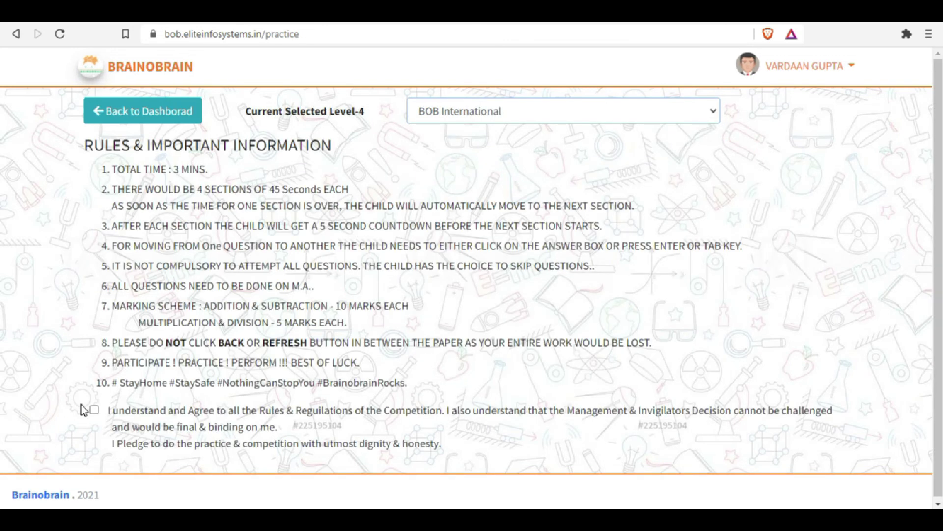
{"action": "left_click", "coordinate": [94, 410]}
{"action": "left_click", "coordinate": [471, 480]}
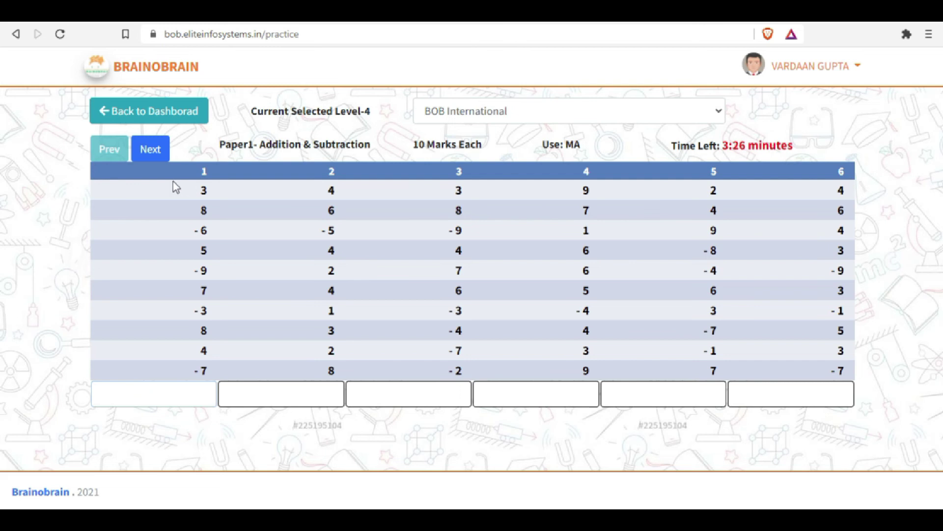
- Page back and forth through BOB International Papers 1–3, finishing on Paper4 Multiplication
{"action": "left_click", "coordinate": [167, 159]}
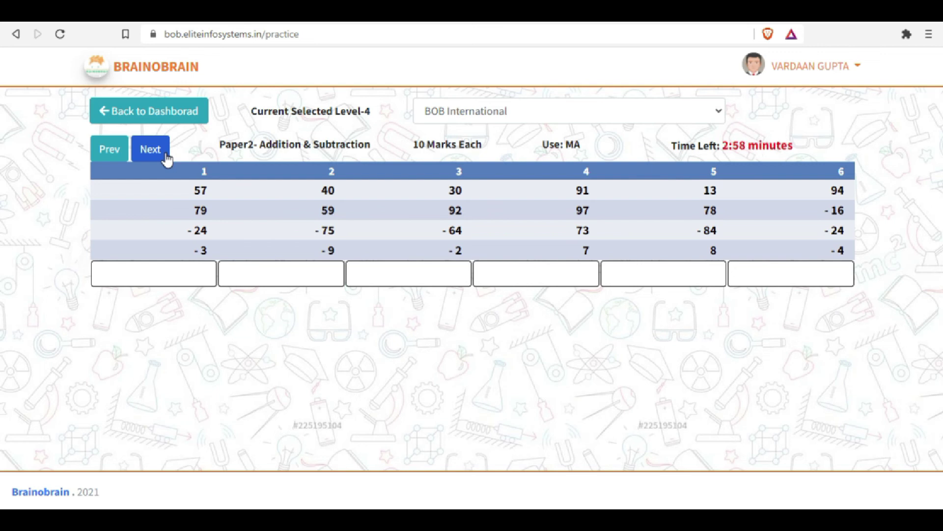
{"action": "left_click", "coordinate": [165, 153]}
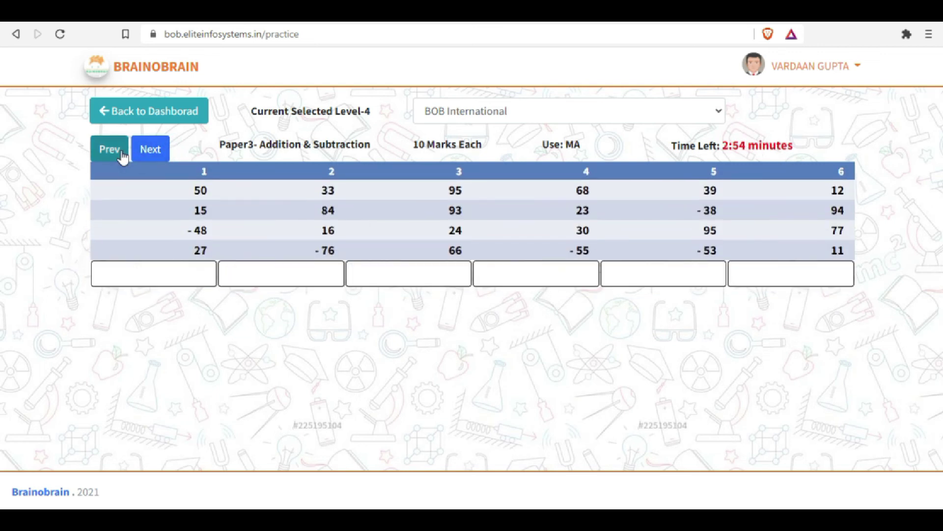
{"action": "left_click", "coordinate": [123, 156]}
{"action": "left_click", "coordinate": [122, 156]}
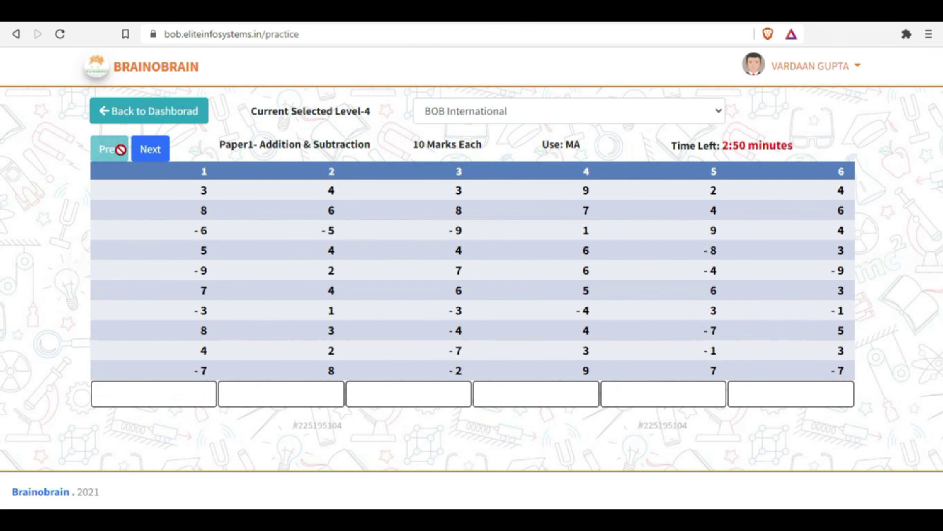
{"action": "left_click", "coordinate": [162, 153]}
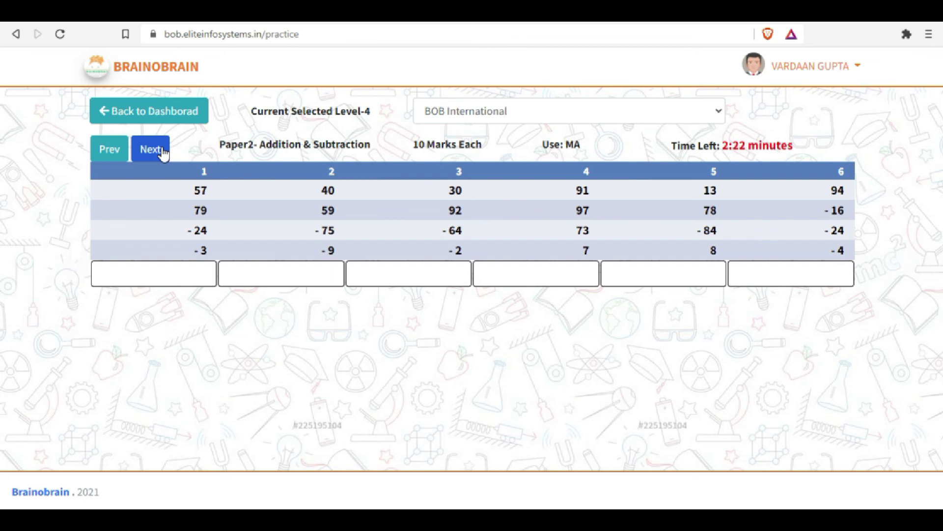
{"action": "left_click", "coordinate": [151, 148]}
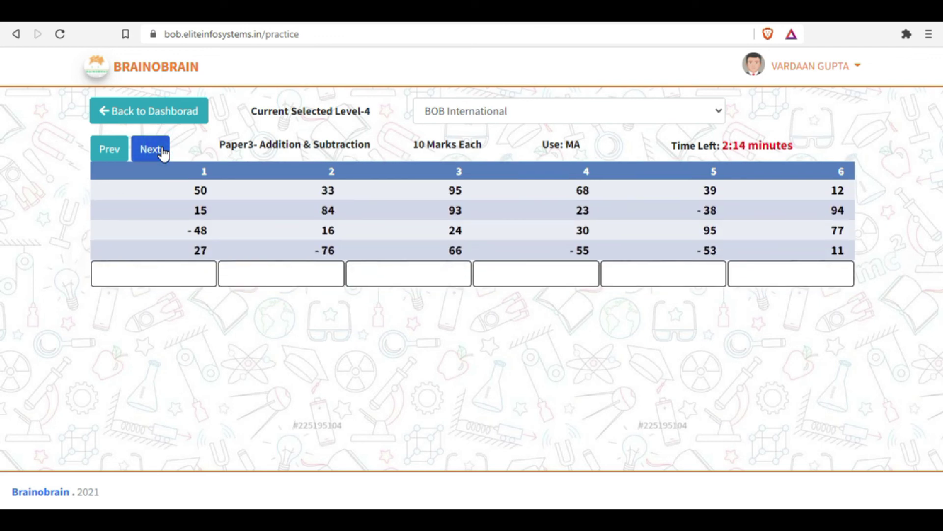
{"action": "left_click", "coordinate": [118, 147]}
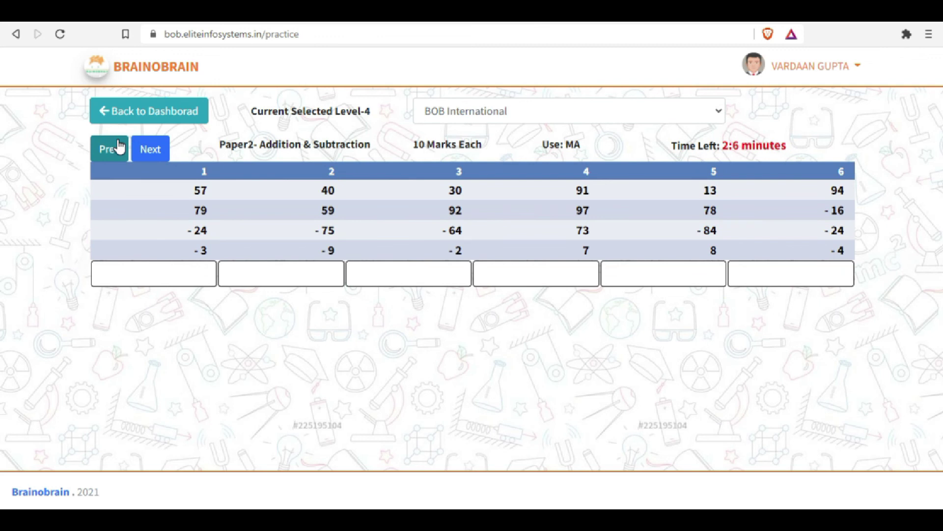
{"action": "left_click", "coordinate": [151, 150]}
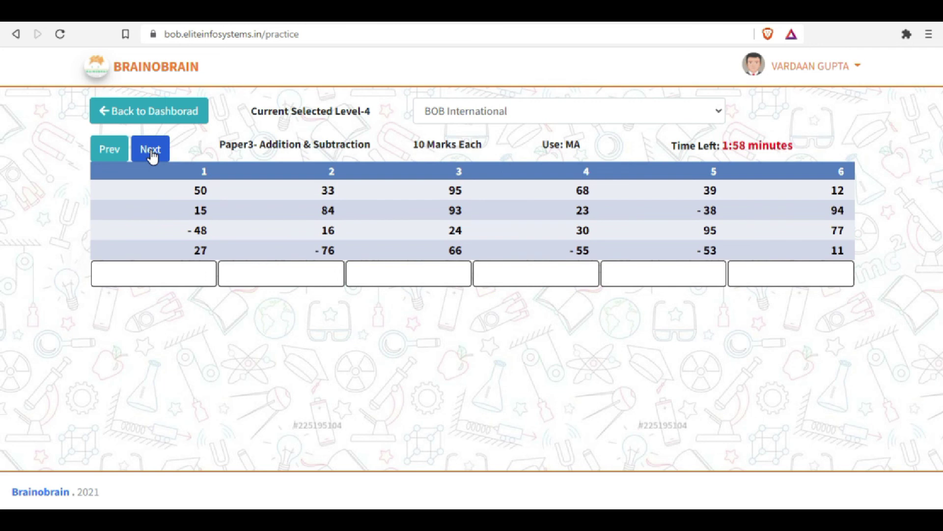
{"action": "left_click", "coordinate": [153, 154]}
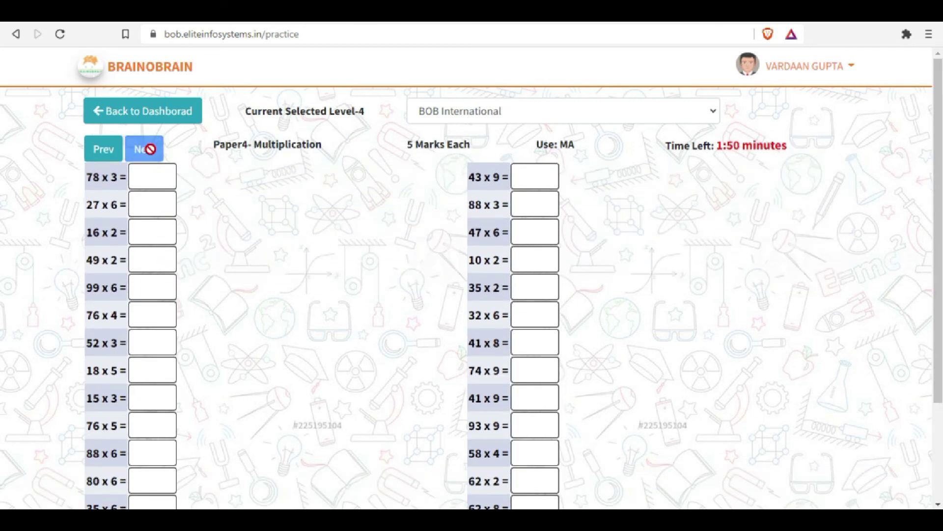
- Answer 16 x 2 with 32, correcting the mistyped 320, then move to 18 x 5
{"action": "left_click", "coordinate": [141, 186]}
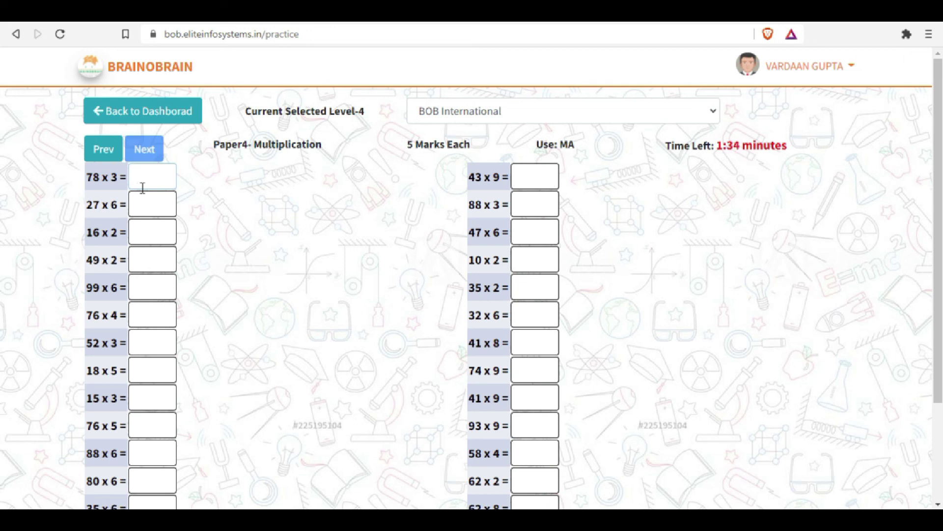
{"action": "left_click", "coordinate": [145, 233]}
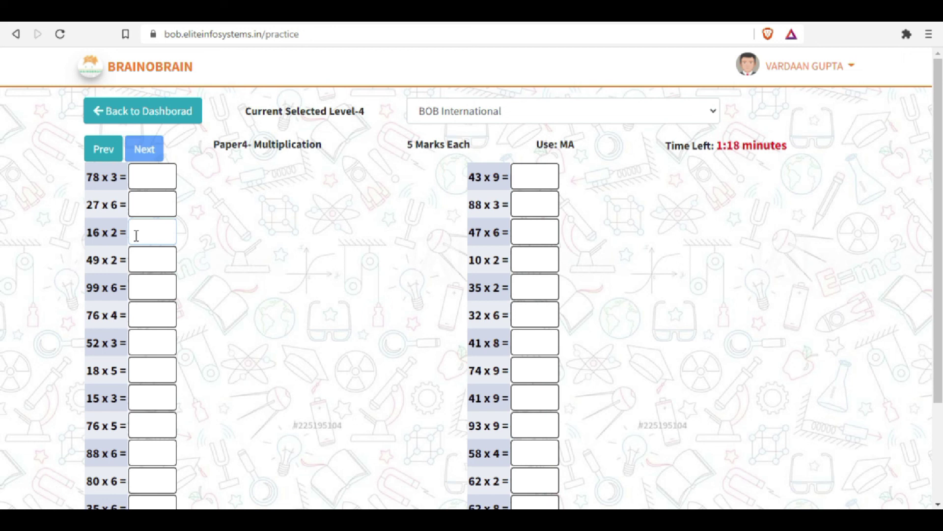
{"action": "left_click_drag", "start_coordinate": [87, 234], "coordinate": [130, 238]}
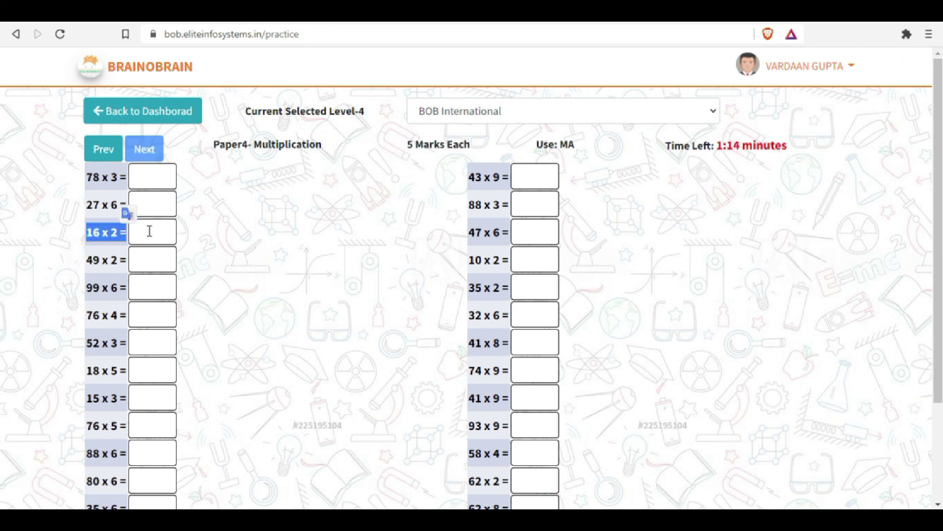
{"action": "left_click", "coordinate": [148, 232]}
{"action": "type", "text": "32"}
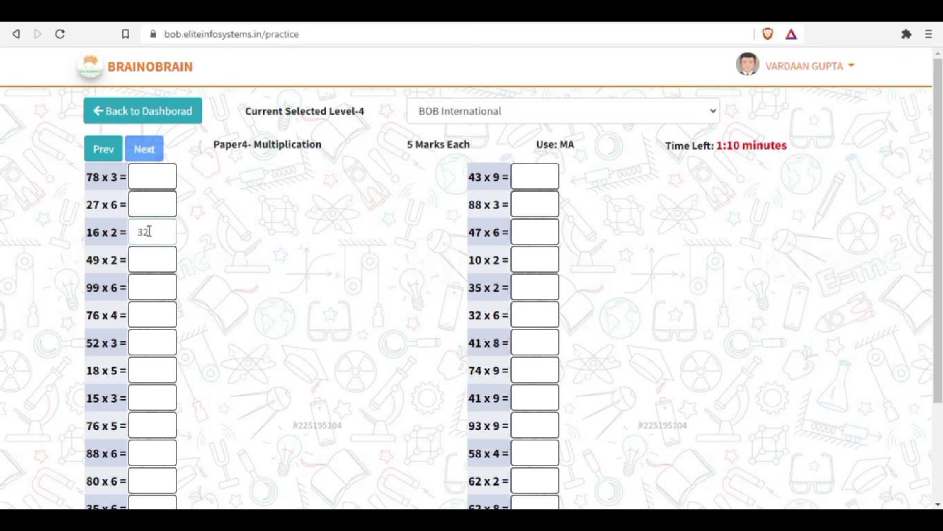
{"action": "type", "text": "0"}
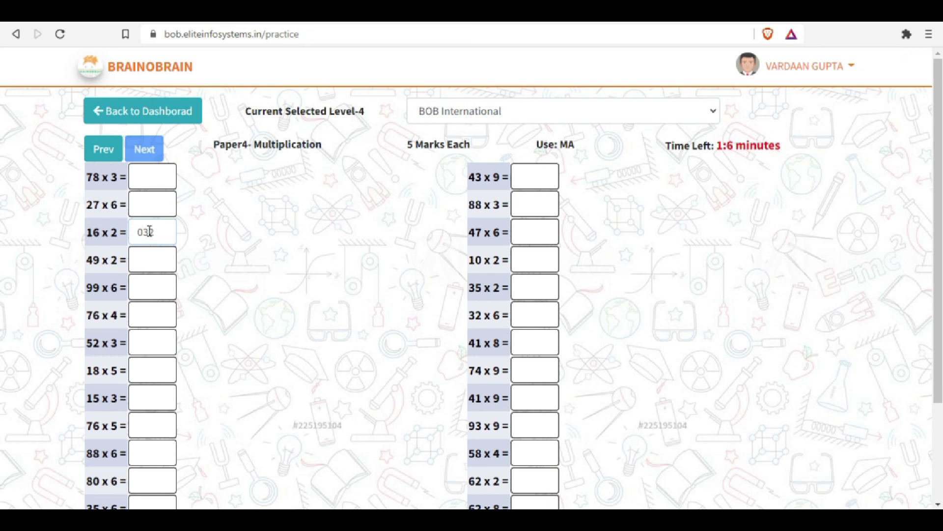
{"action": "left_click_drag", "start_coordinate": [165, 231], "coordinate": [128, 236]}
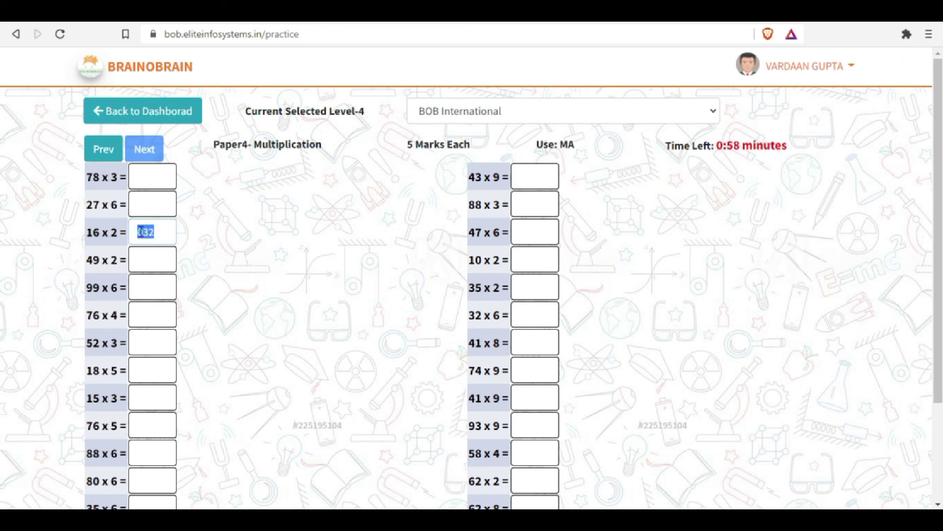
{"action": "key", "text": "BackSpace"}
{"action": "type", "text": "32"}
{"action": "left_click", "coordinate": [152, 372]}
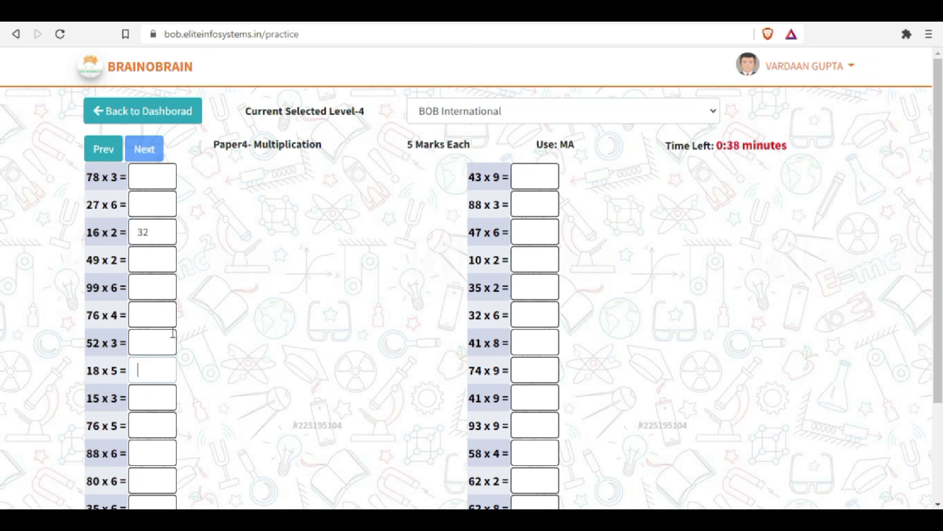
{"action": "left_click", "coordinate": [542, 106]}
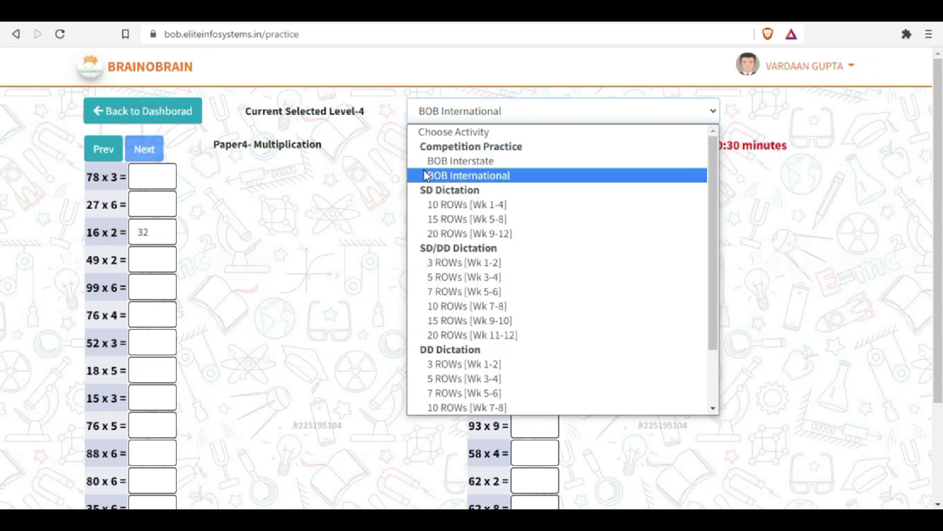
- Switch the activity to BOB Interstate, then back to BOB International
{"action": "left_click", "coordinate": [469, 162]}
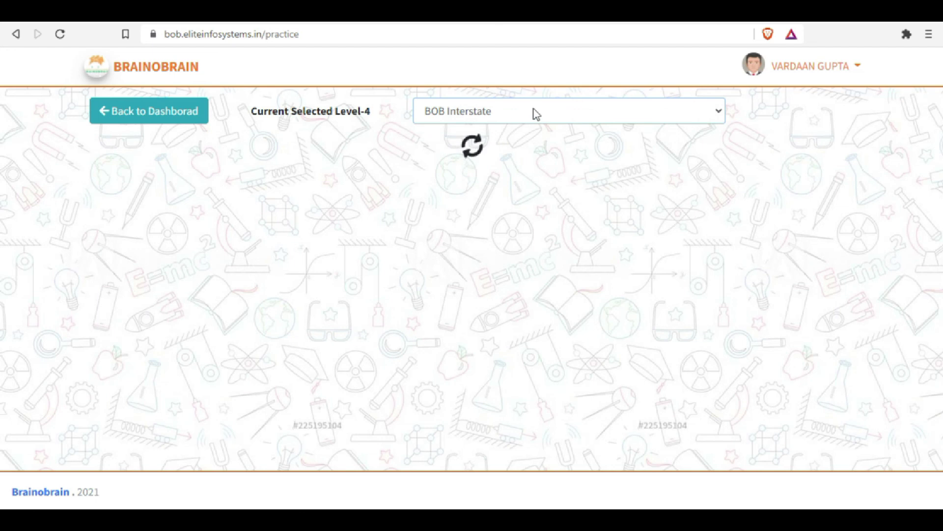
{"action": "left_click", "coordinate": [534, 109]}
{"action": "left_click", "coordinate": [488, 177]}
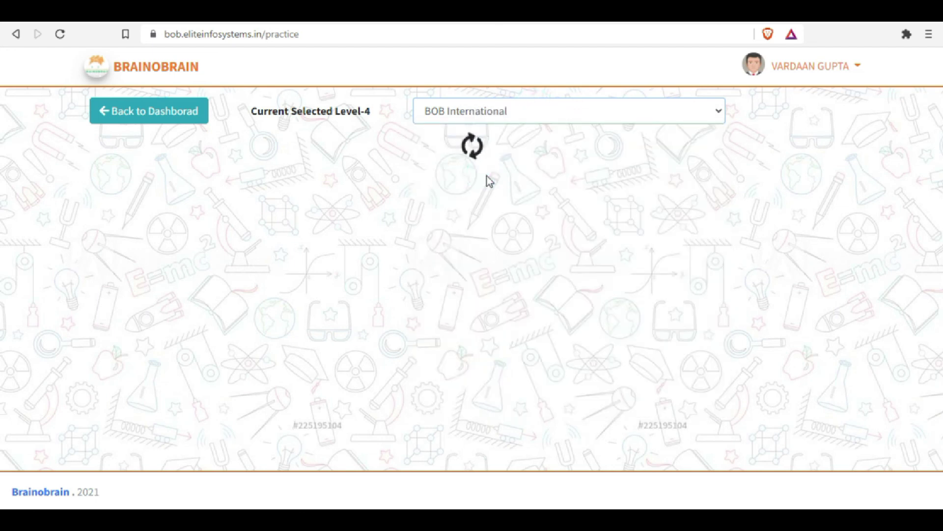
- Choose the 3 ROWs [Wk 1-2] dictation activity from the activity list
{"action": "left_click", "coordinate": [532, 105]}
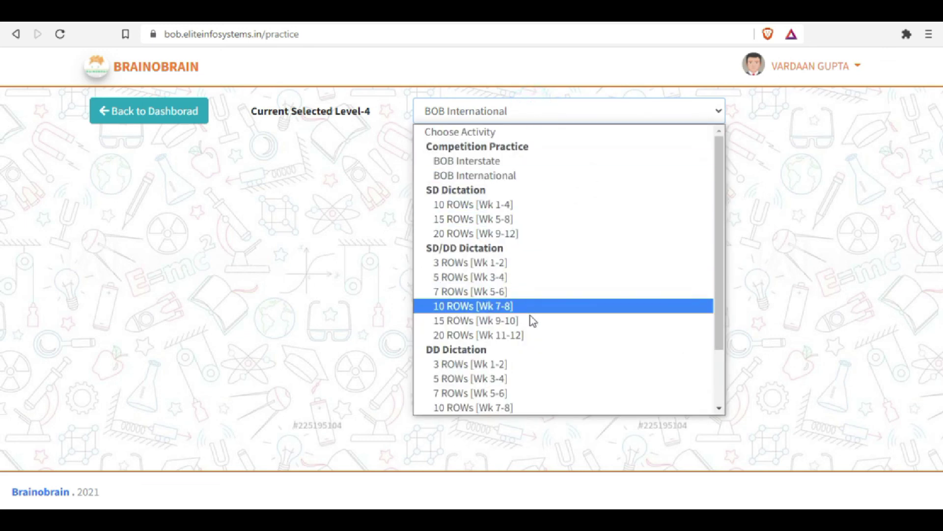
{"action": "left_click", "coordinate": [719, 384]}
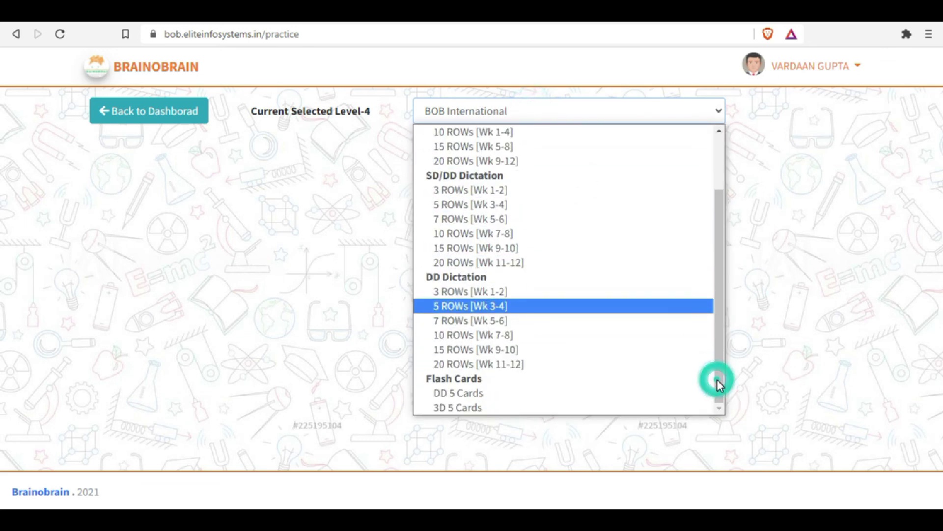
{"action": "left_click", "coordinate": [608, 192]}
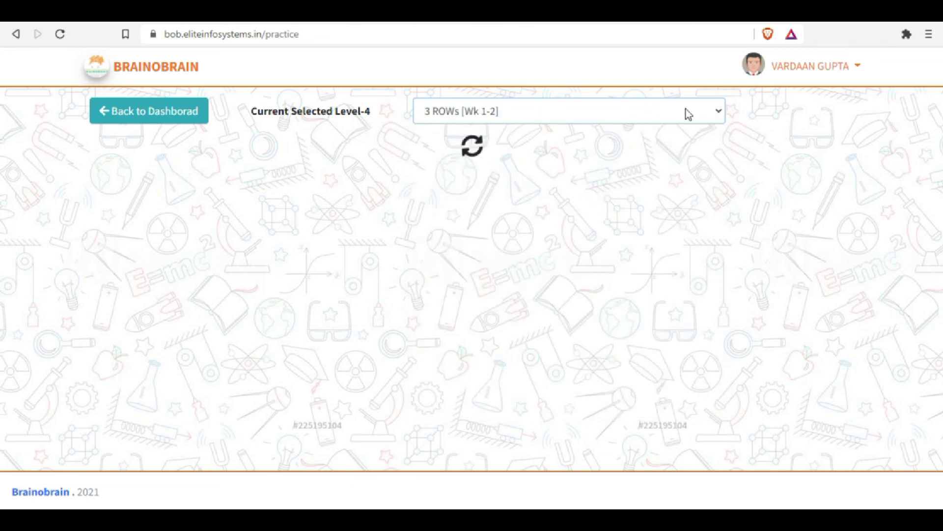
{"action": "left_click", "coordinate": [643, 118]}
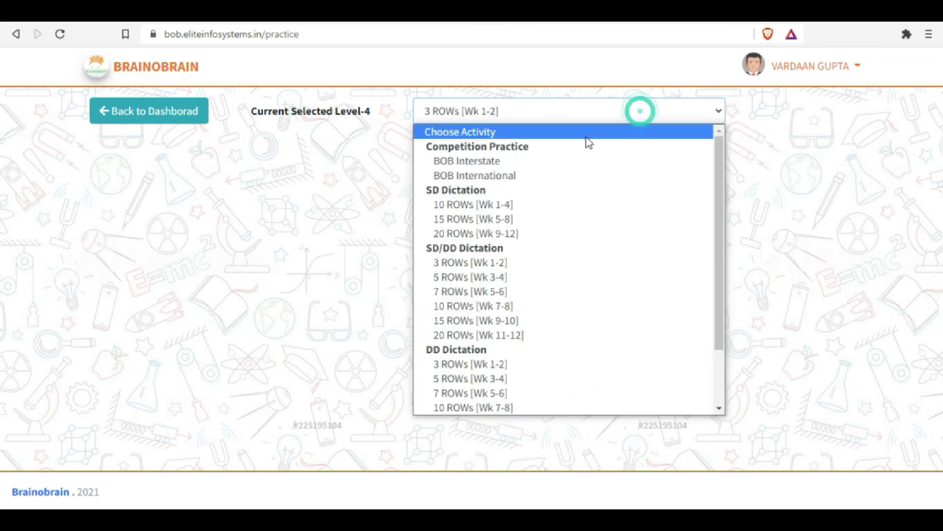